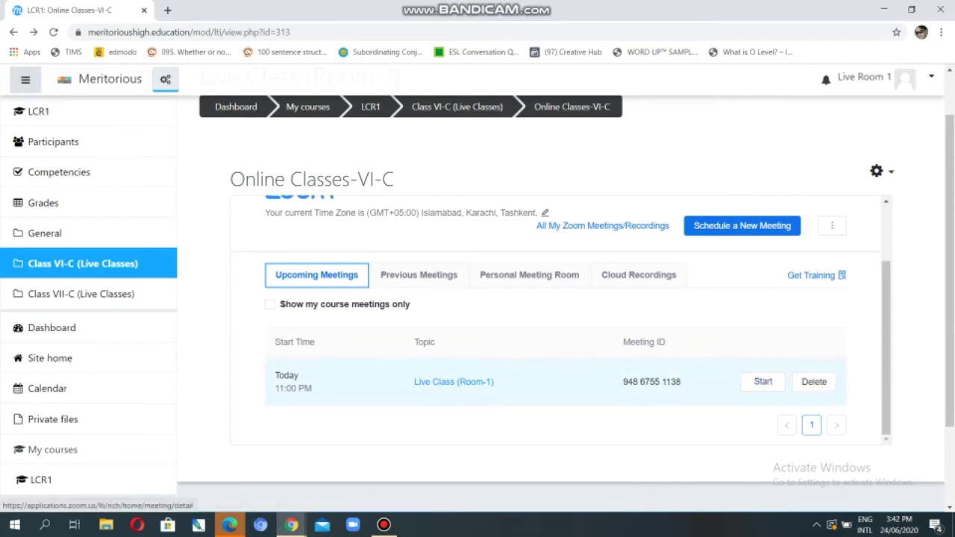
Step: Open the Live Class (Room-1) meeting details and download the CSV poll template, allowing multiple file downloads
left_click(454, 381)
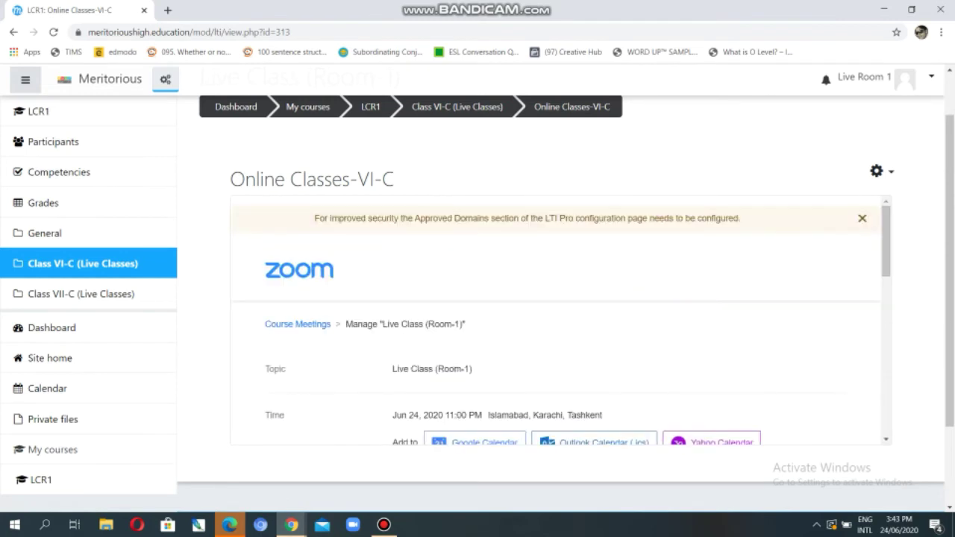
scroll(563, 321, "down", 5)
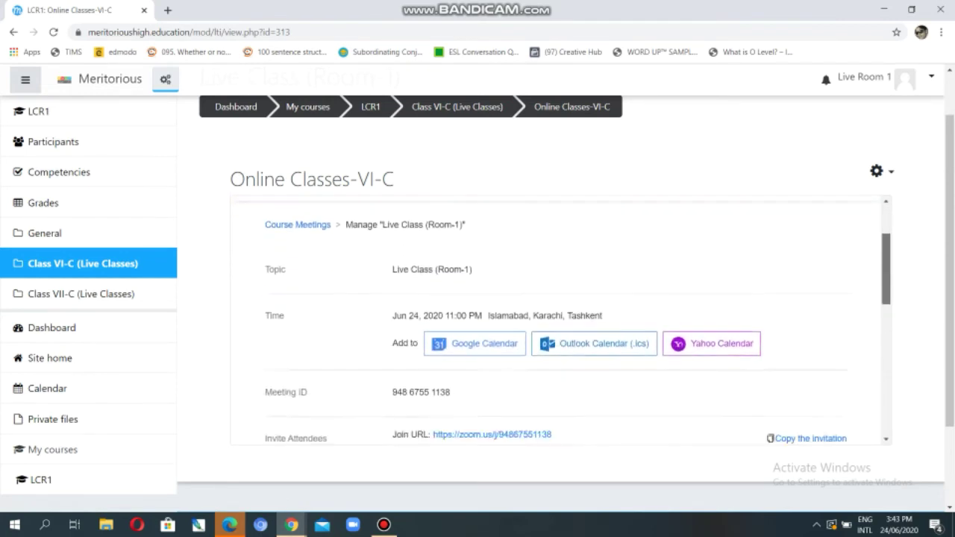
scroll(559, 321, "down", 3)
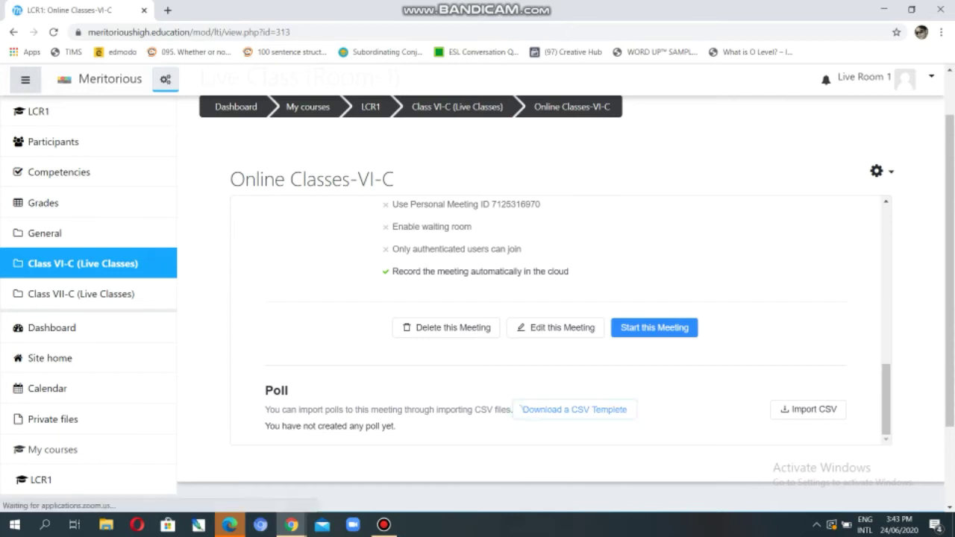
left_click(575, 410)
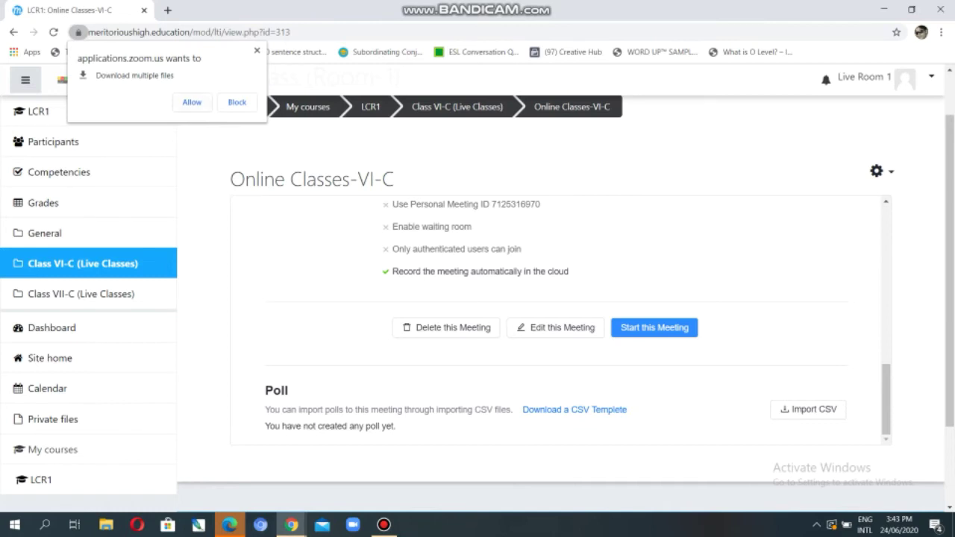
key("Return")
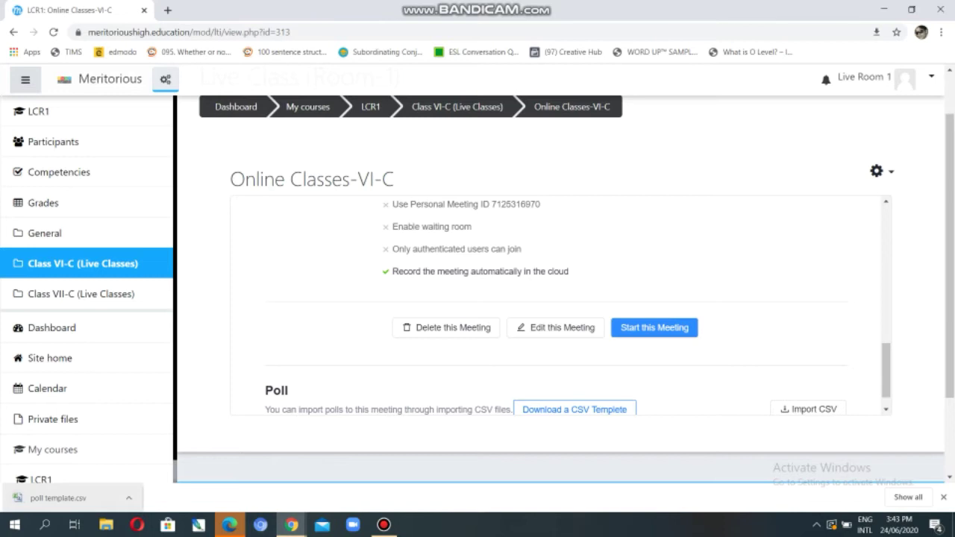
Step: Open the downloaded poll template.csv in Excel and widen the Questions Name, Questions Type and Answers columns to show their text
left_click(73, 498)
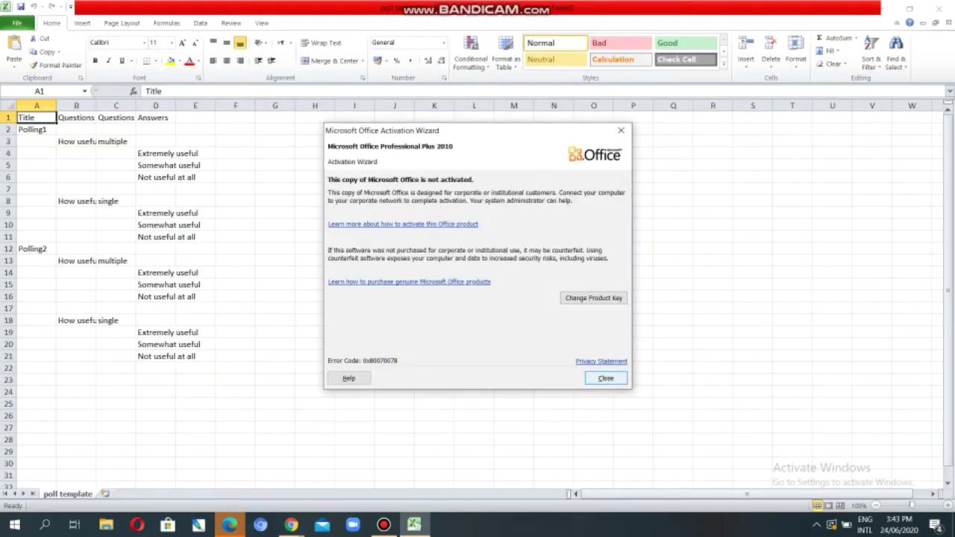
key("Return")
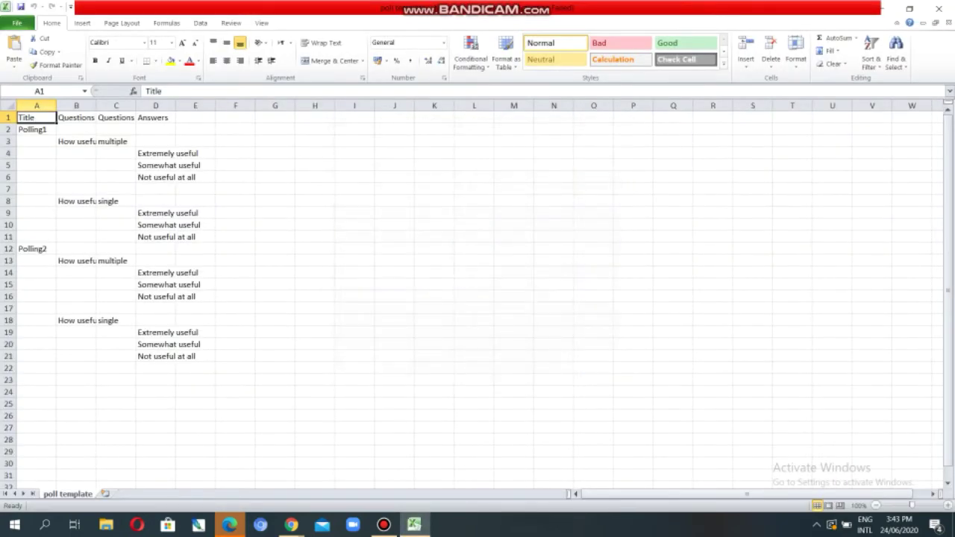
left_click(36, 129)
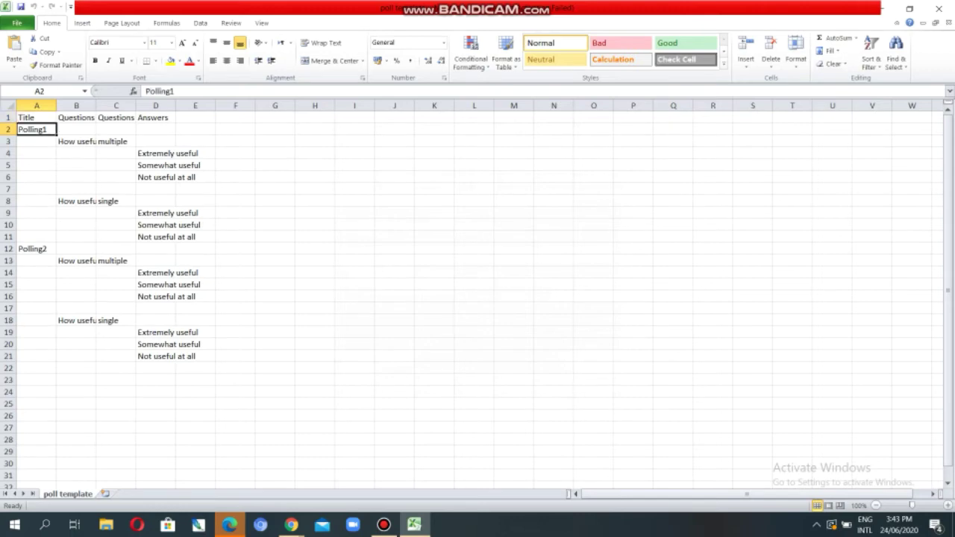
left_click(36, 248)
left_click_drag(95, 105, 154, 105)
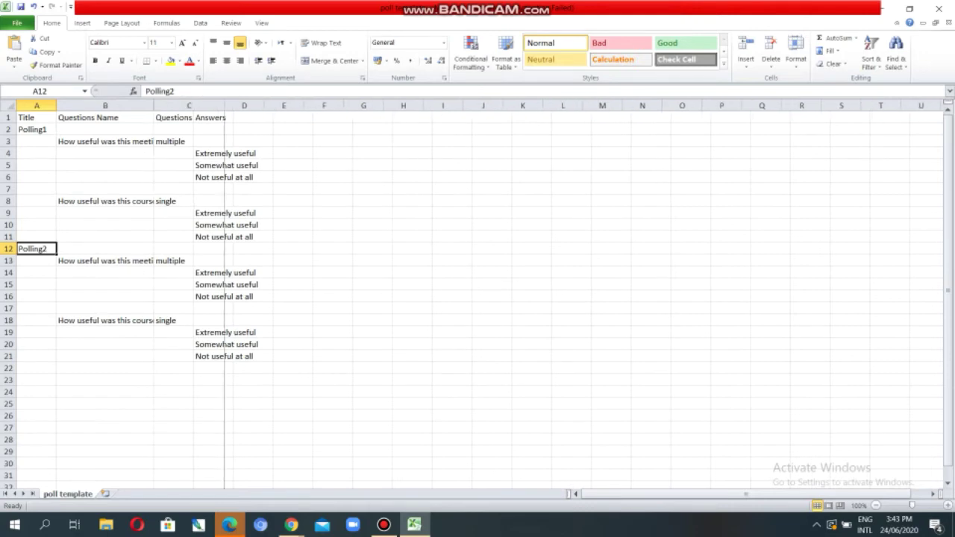
double_click(193, 105)
left_click_drag(263, 106, 310, 105)
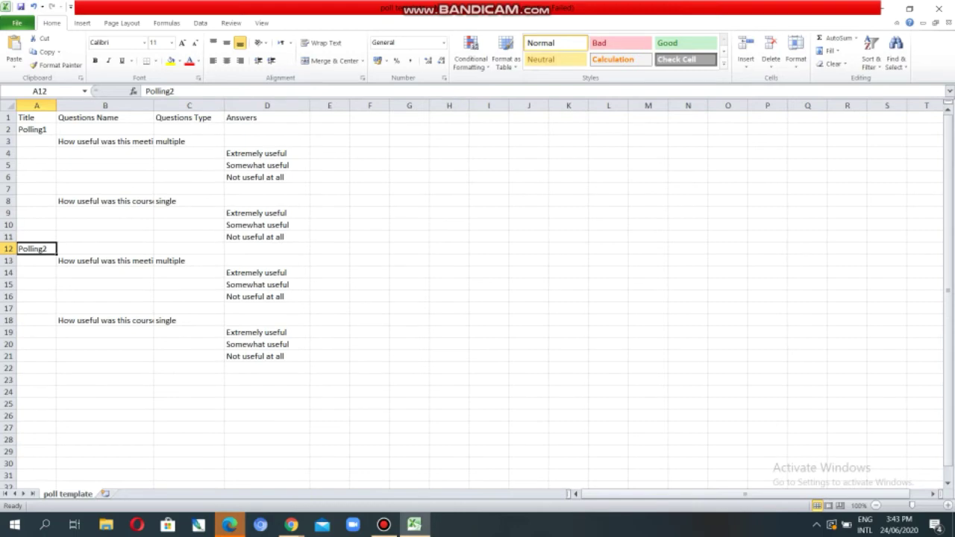
Step: Start saving a copy of the poll template with CSV (Comma delimited) as the file type
left_click(16, 22)
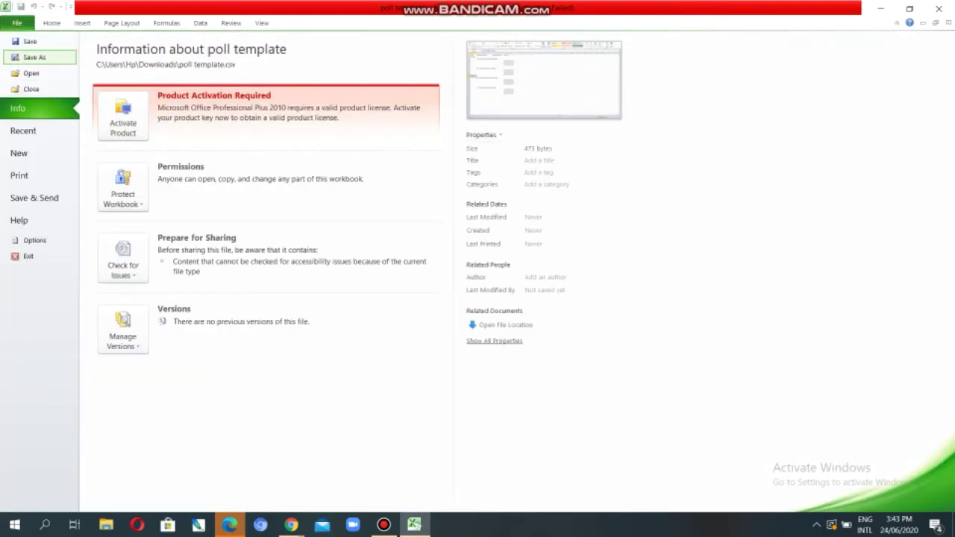
key("Escape")
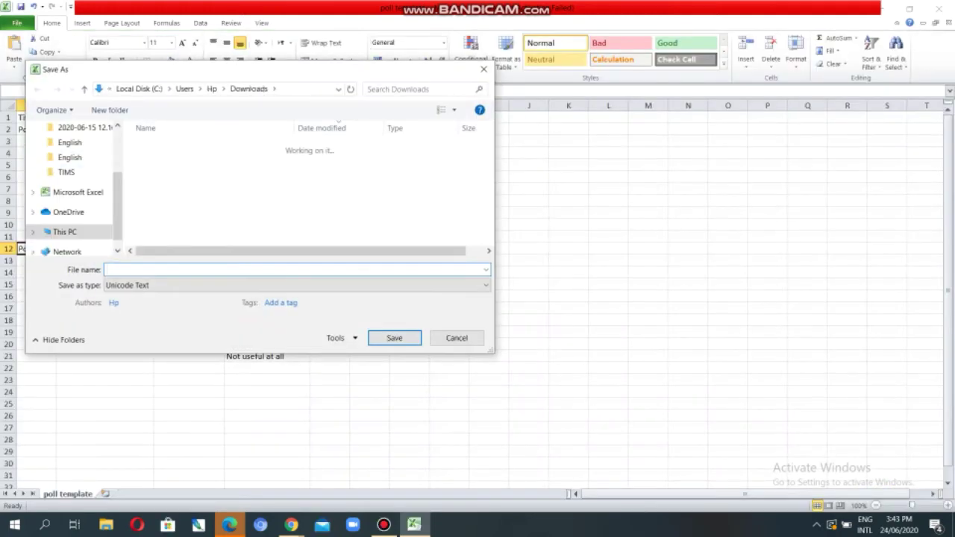
key("alt+t")
key("alt+Down")
key("Down")
key("Down")
key("Down")
key("Down")
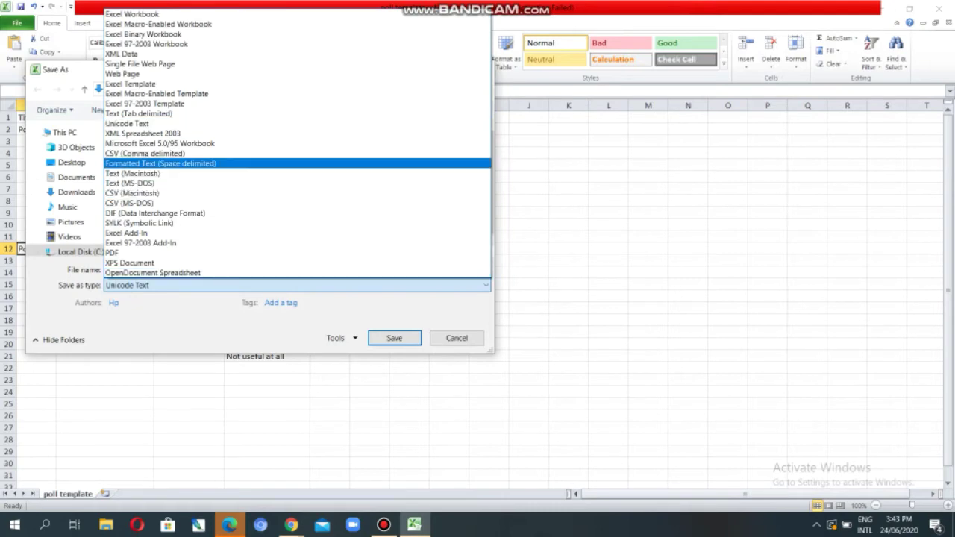
key("Up")
key("Return")
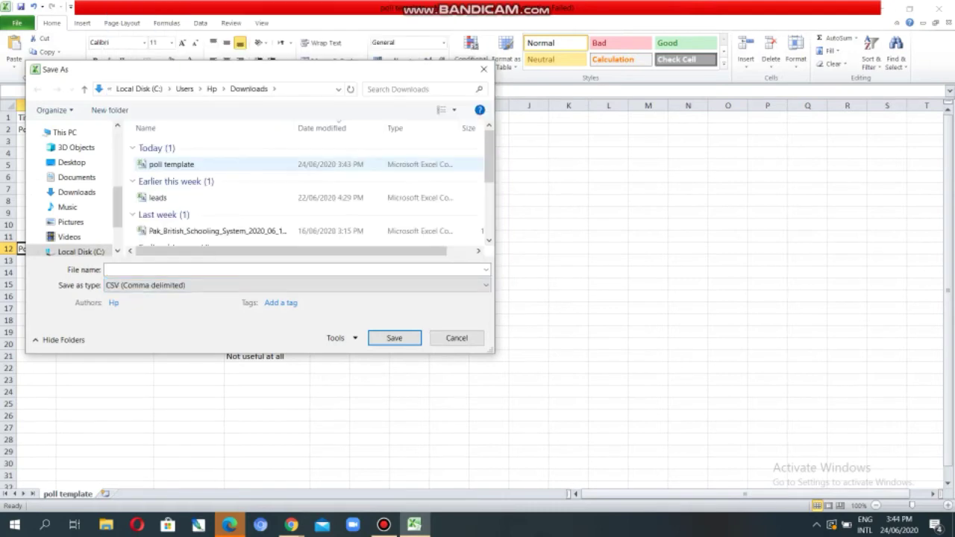
Step: Name the copy Poll Questions and save it to the Desktop, keeping the CSV format
key("alt+n")
key("BackSpace")
type("Po")
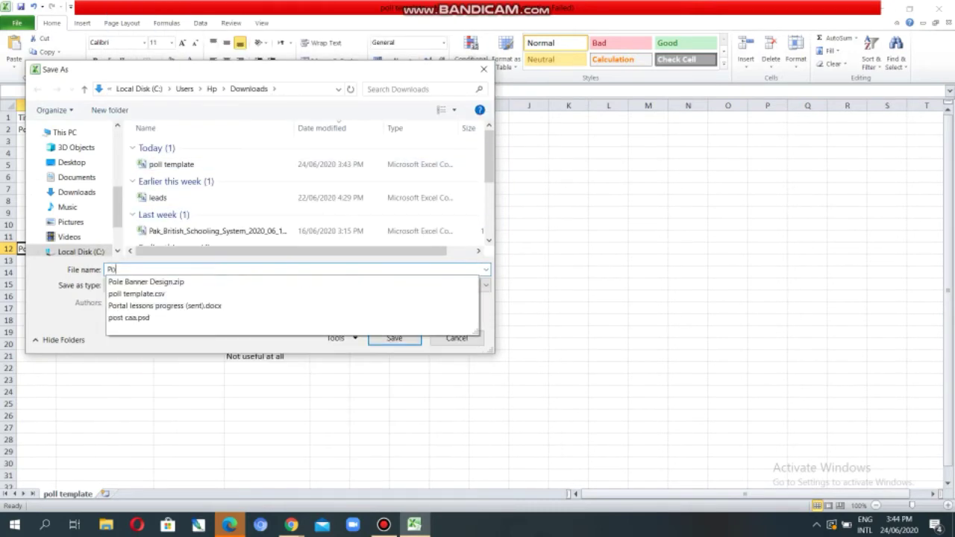
type("ll T")
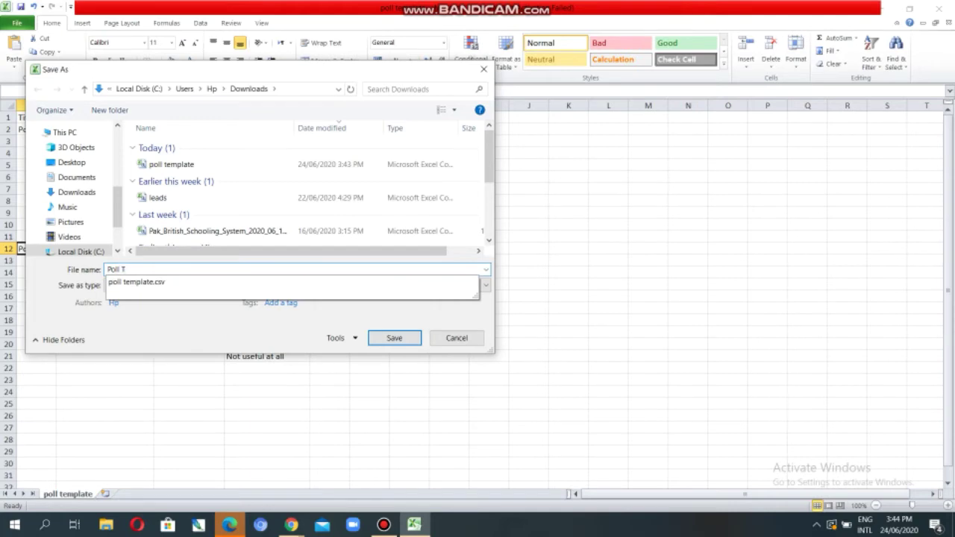
key("BackSpace")
type("Ques")
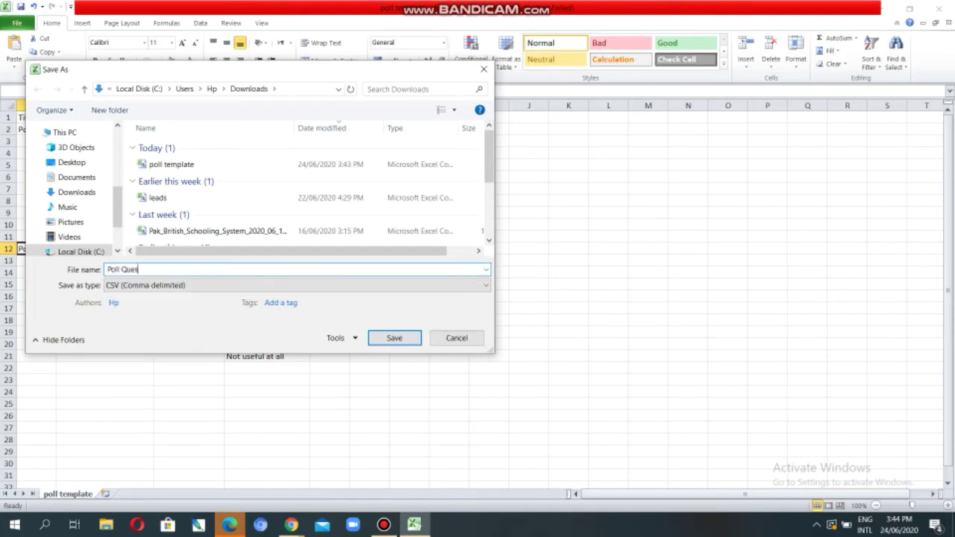
type("tions")
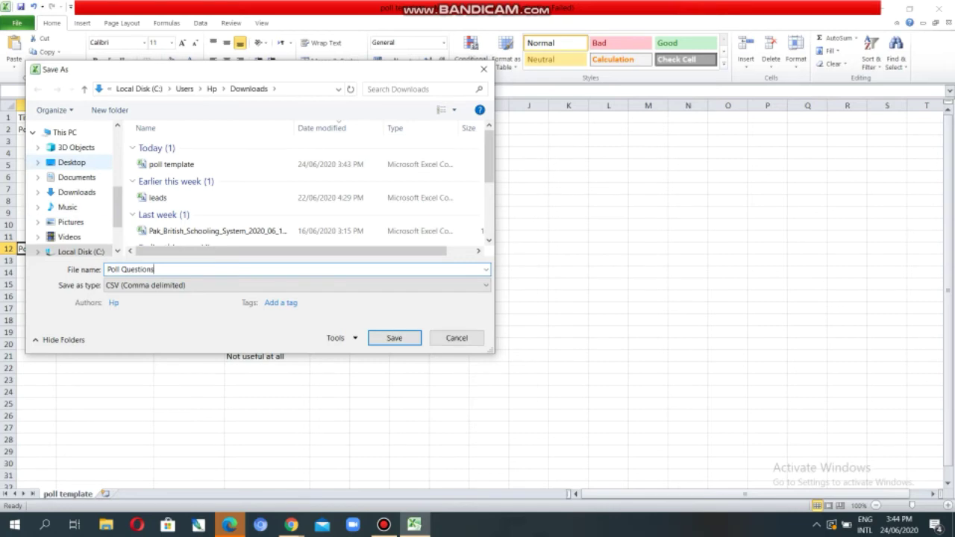
left_click(72, 161)
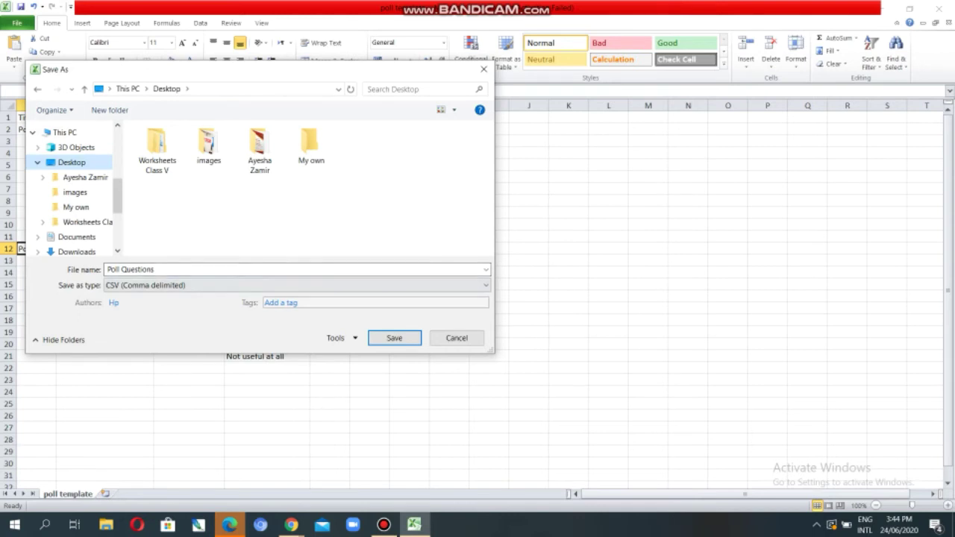
key("Return")
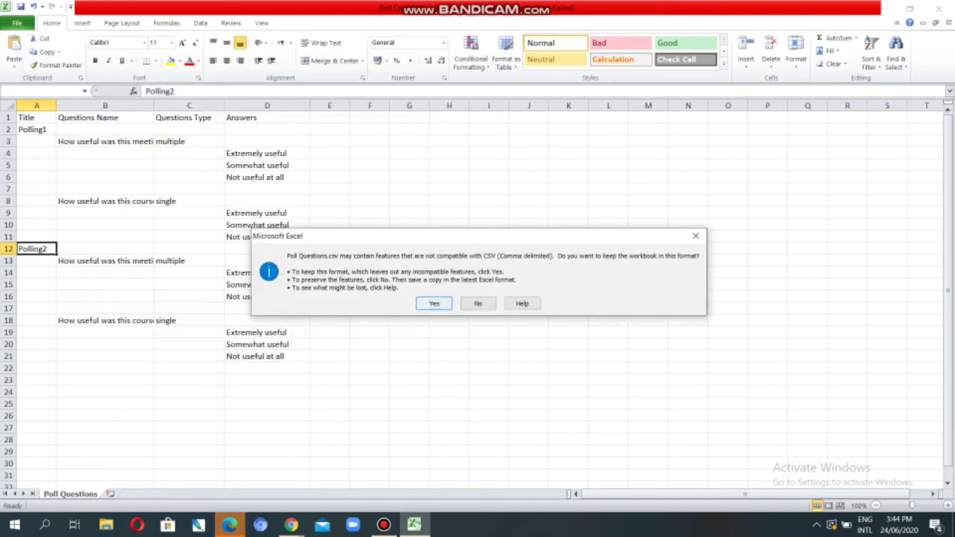
key("Return")
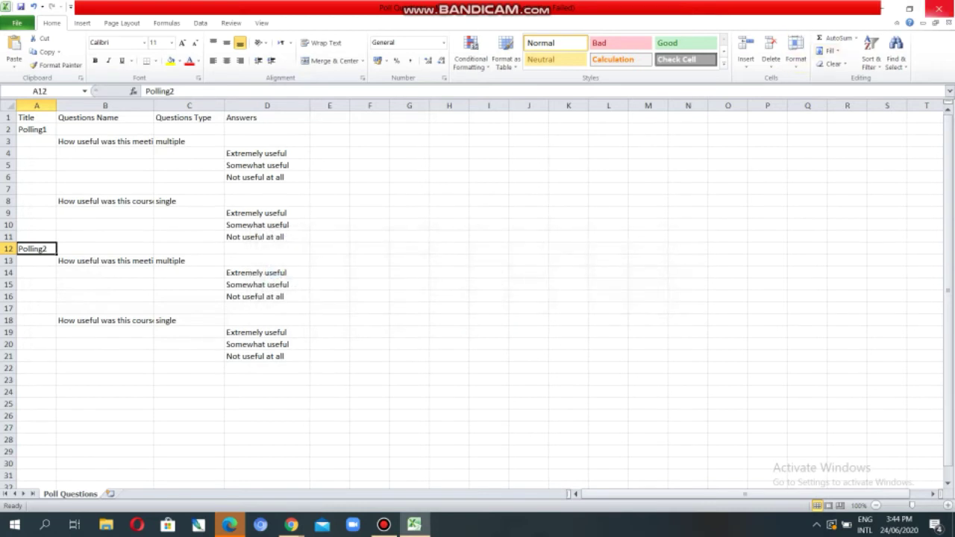
Step: Close the Poll Questions workbook and Excel without saving again
left_click(938, 9)
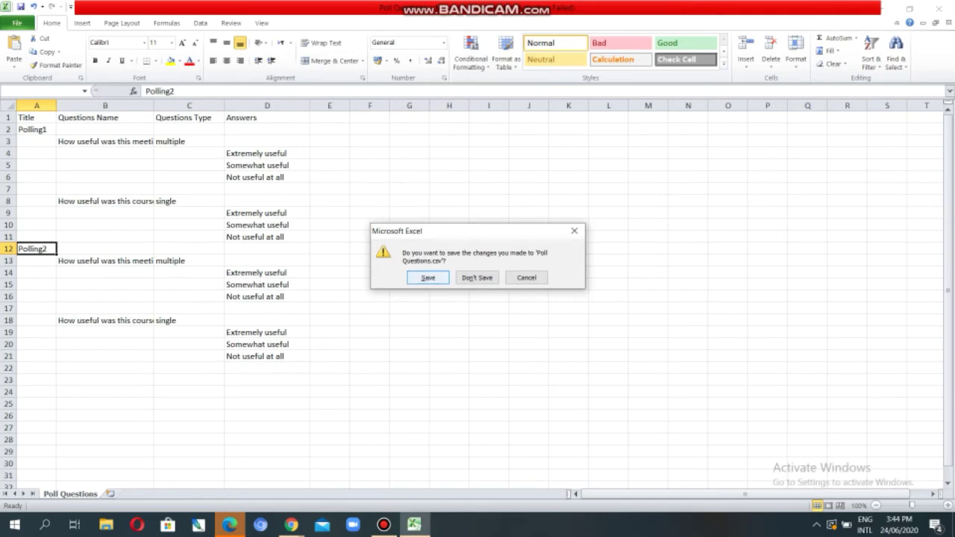
key("Tab")
key("Return")
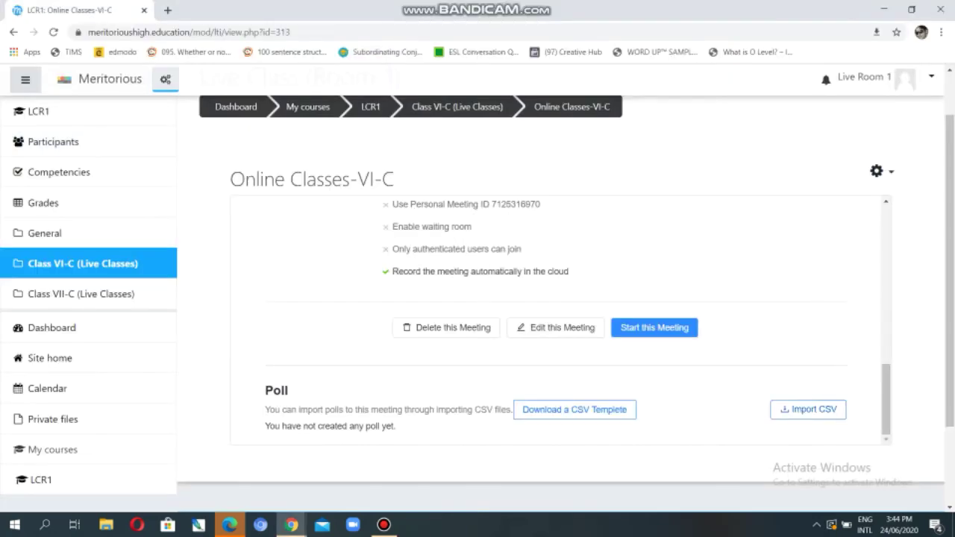
Step: Import the Poll Questions CSV from the Desktop into the meeting's Poll section and view the imported polls
left_click(808, 408)
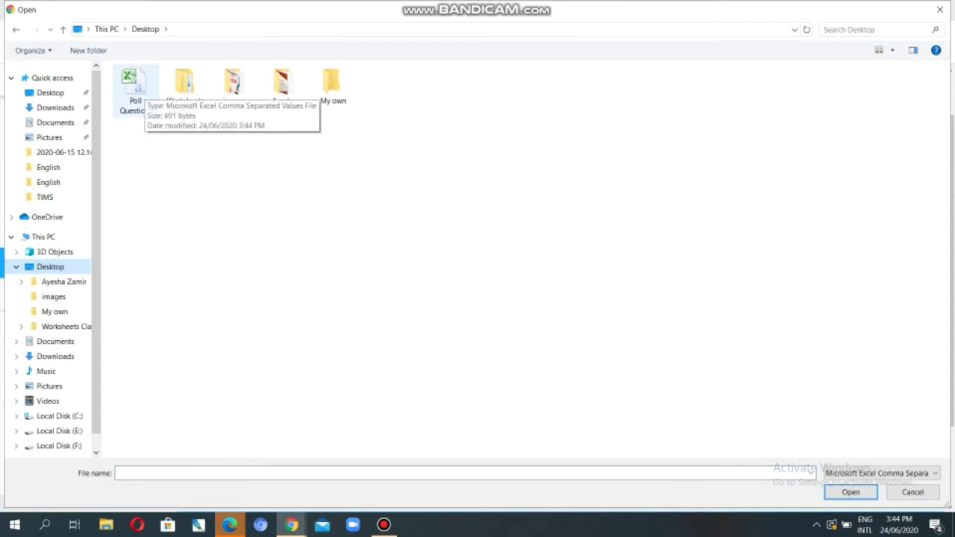
left_click(135, 90)
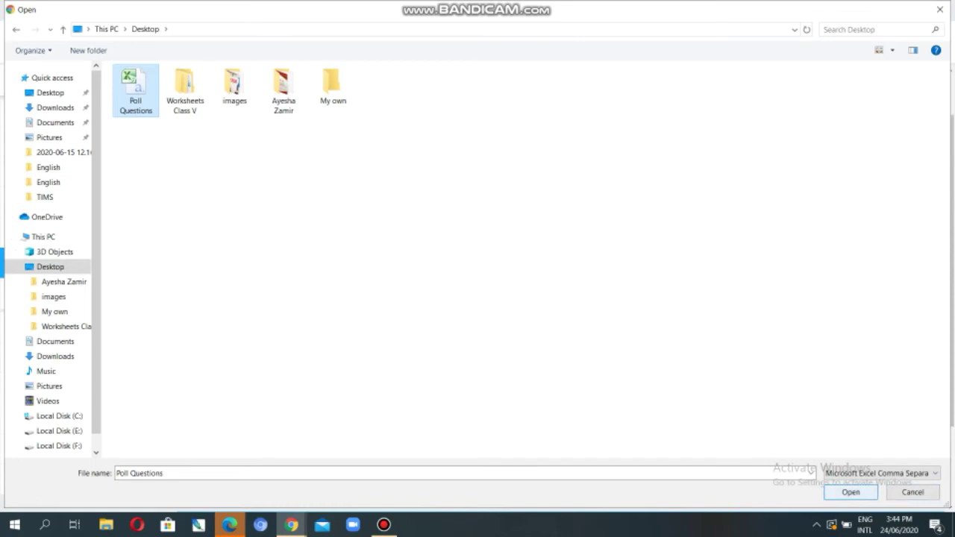
left_click(851, 492)
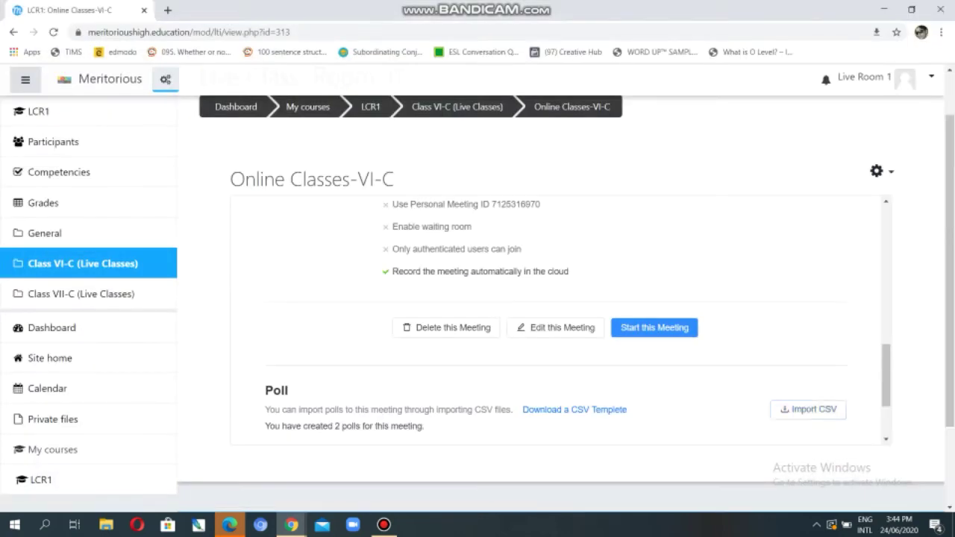
scroll(577, 322, "down", 2)
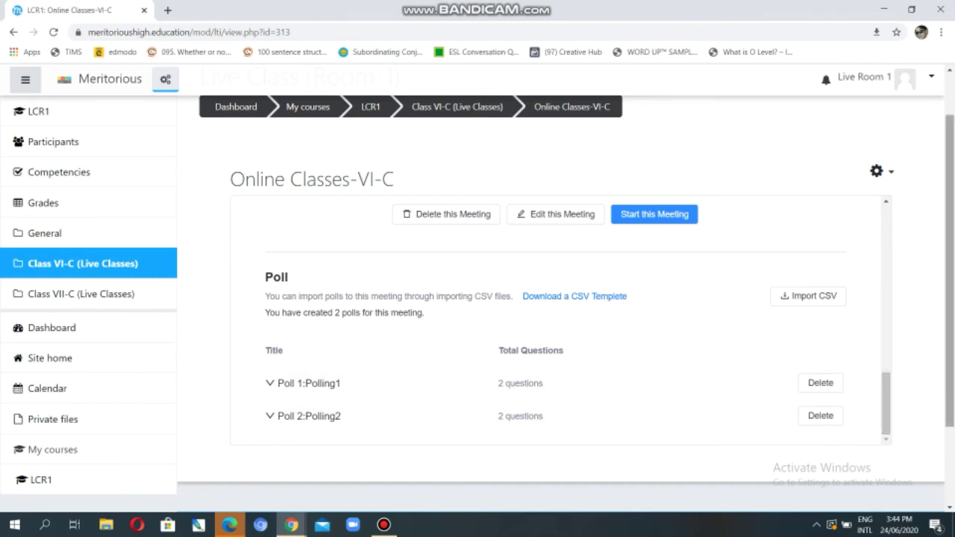
scroll(565, 303, "up", 1)
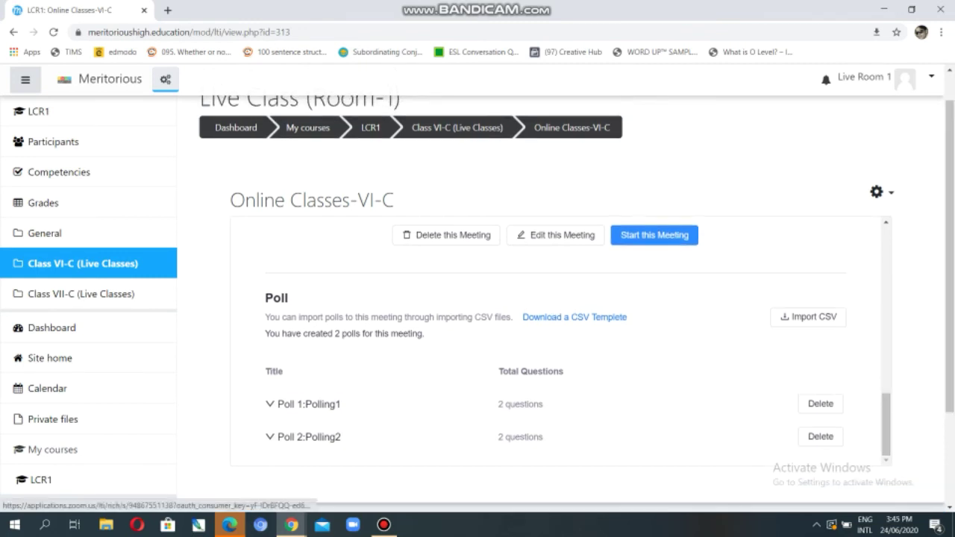
Step: Start the meeting in the Zoom desktop client, join with computer audio and maximize the meeting window
left_click(654, 235)
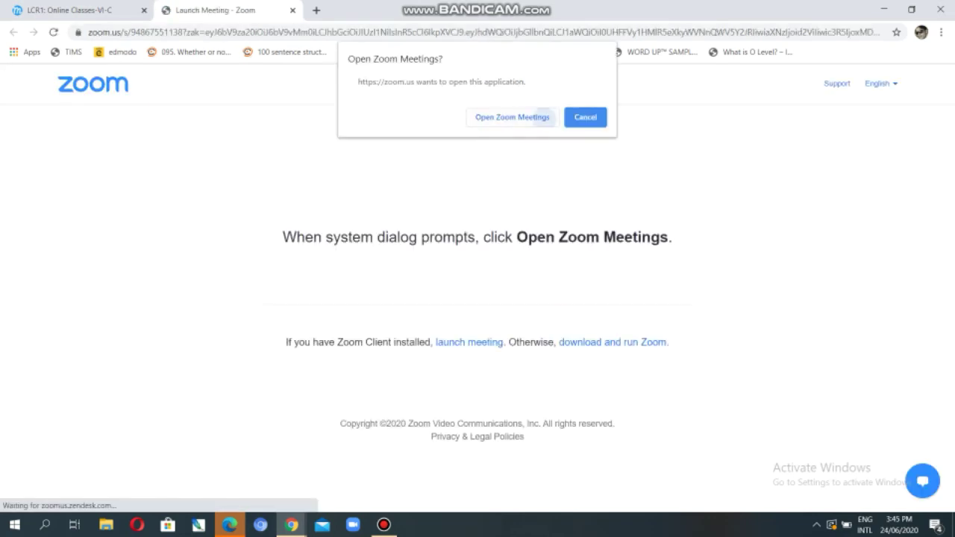
left_click(537, 117)
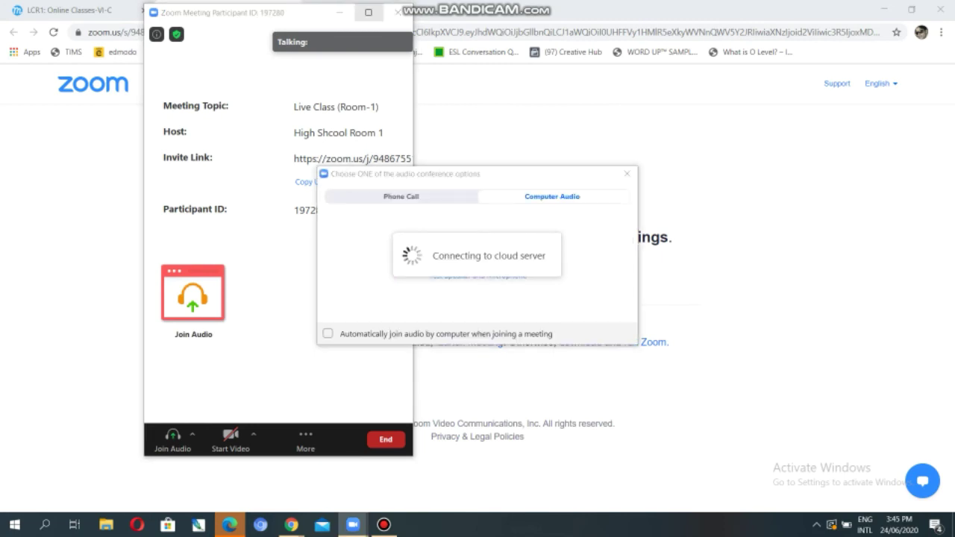
left_click(477, 254)
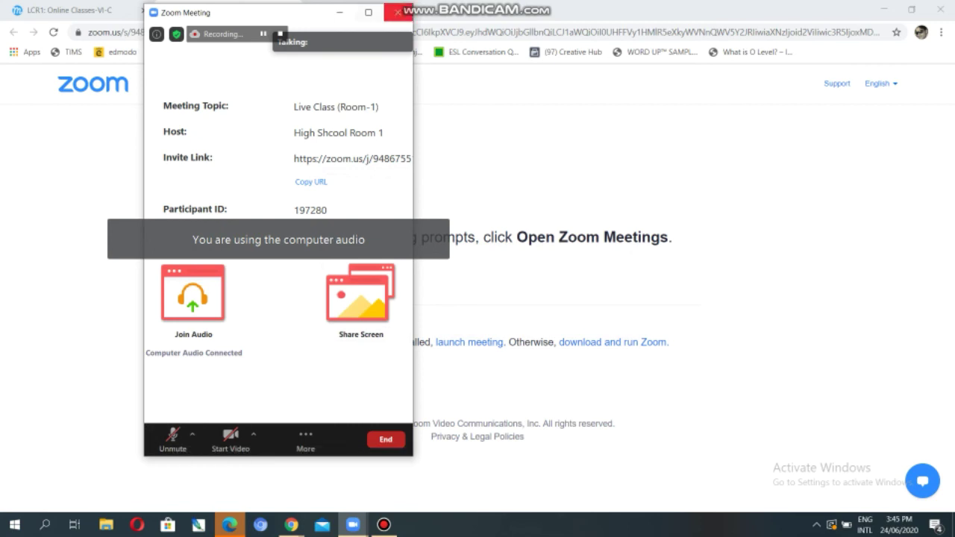
left_click(367, 12)
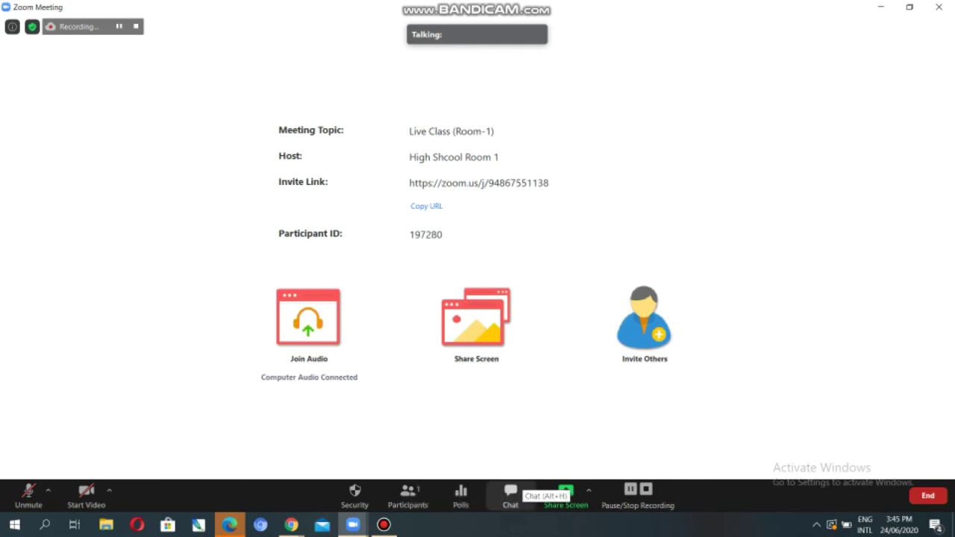
Step: Open the meeting's polls, launch the Polling2 poll and end the polling
left_click(460, 494)
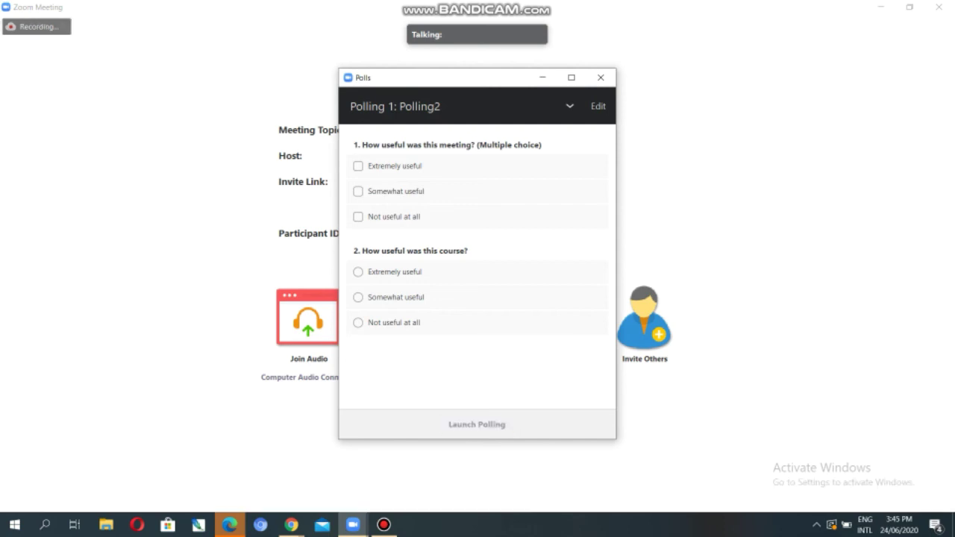
left_click(477, 424)
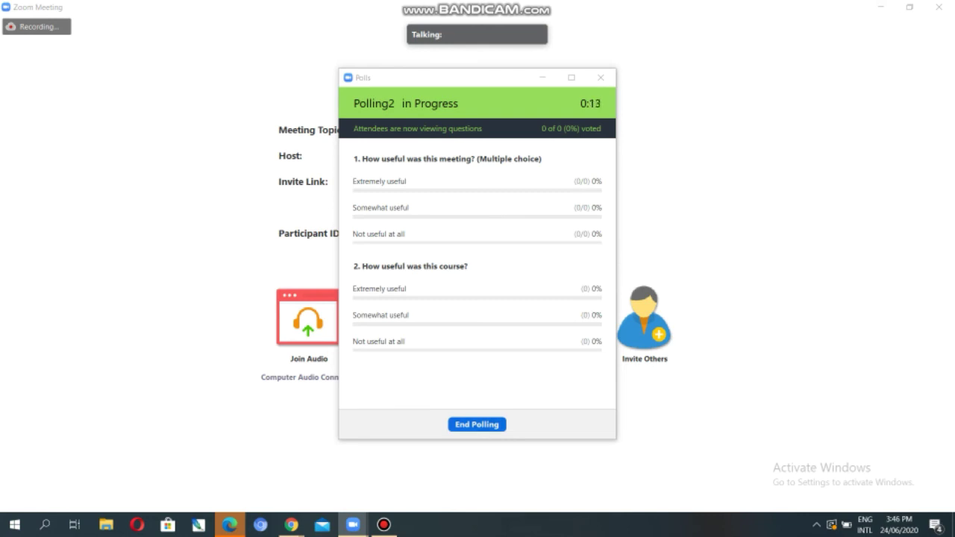
left_click(476, 425)
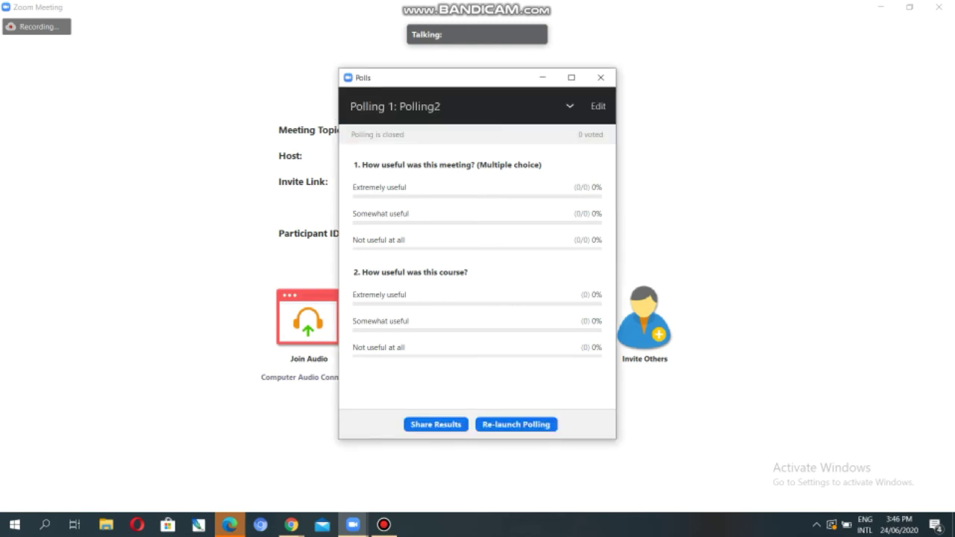